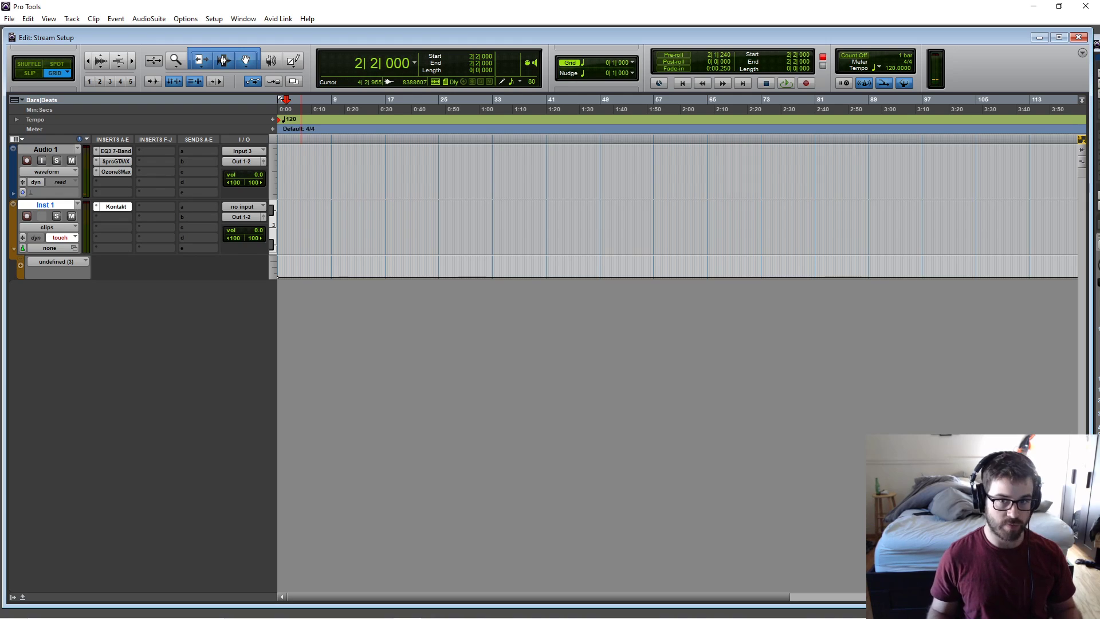
# - Switch to the Korg Kontrol Editor and close it without saving the changes
pyautogui.moveTo(267, 617)
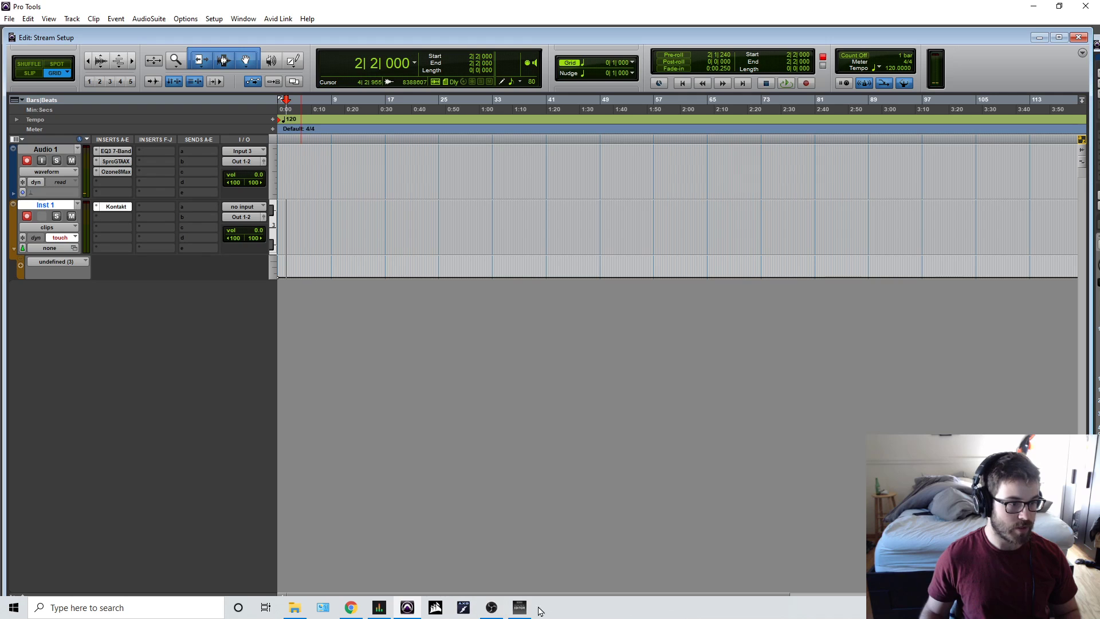
pyautogui.click(520, 608)
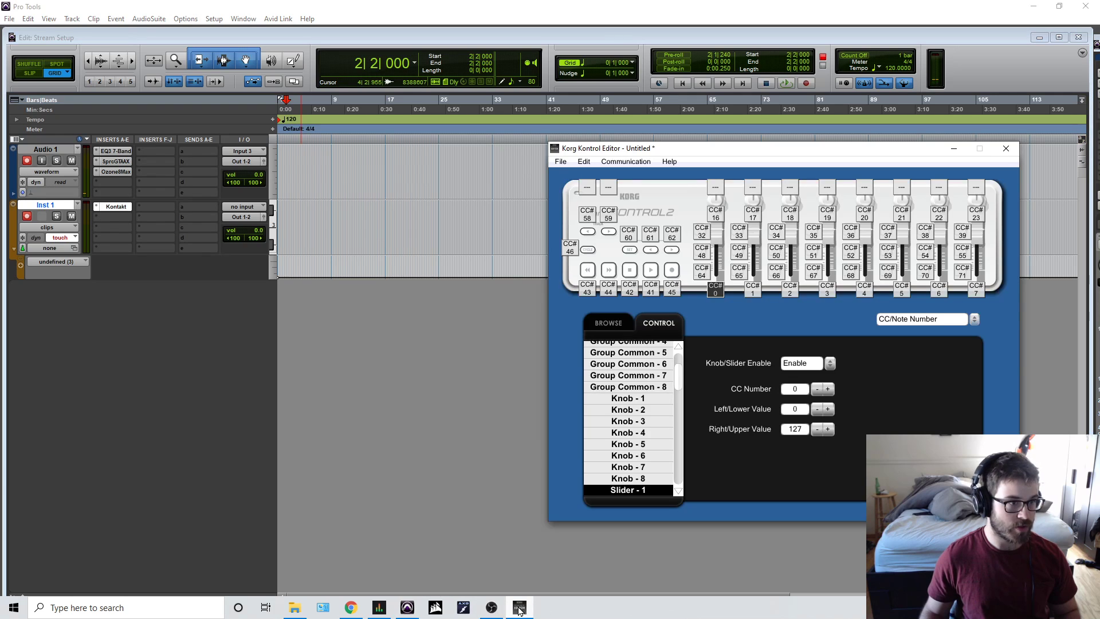
pyautogui.click(1006, 148)
pyautogui.click(778, 364)
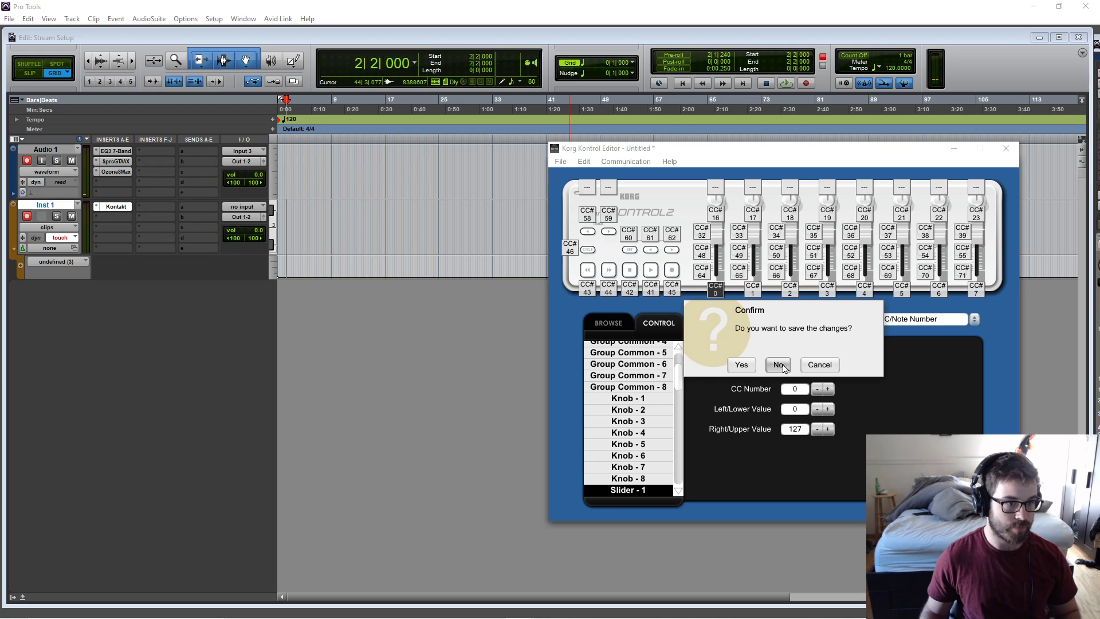
# - Relaunch the Korg Kontrol Editor and choose nanoKONTROL2 as the target device
pyautogui.click(521, 612)
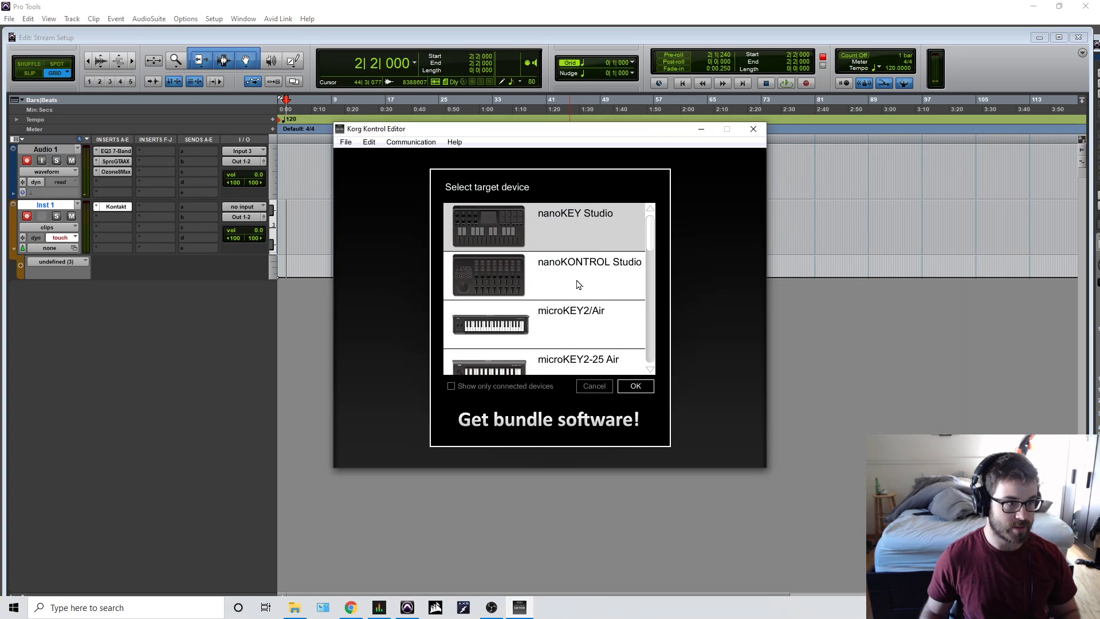
pyautogui.scroll(-6, 556, 328)
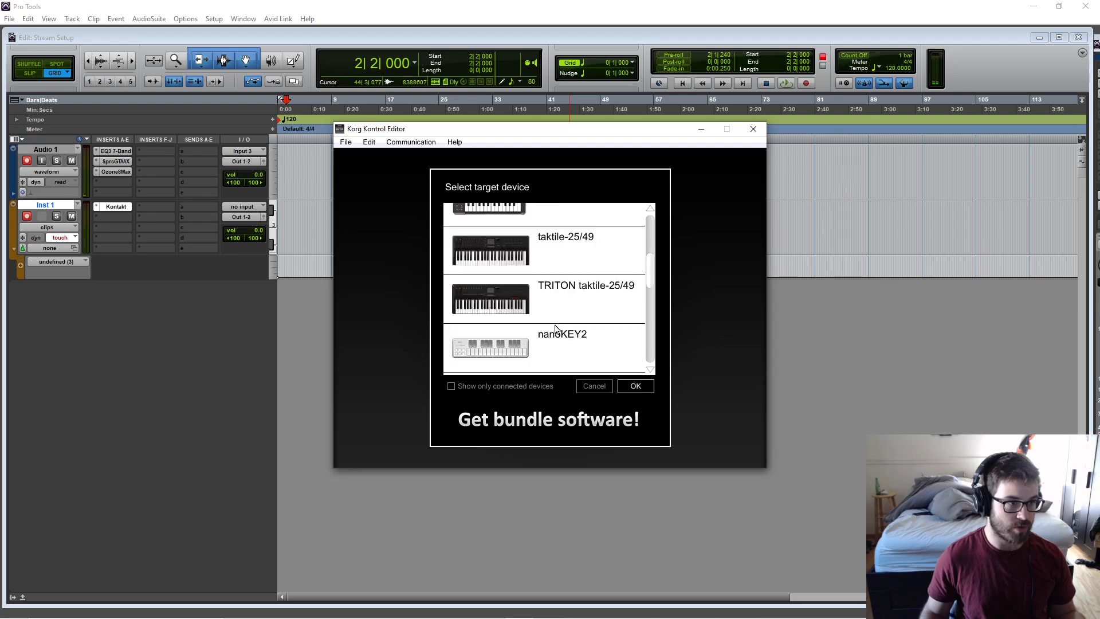
pyautogui.scroll(2, 556, 329)
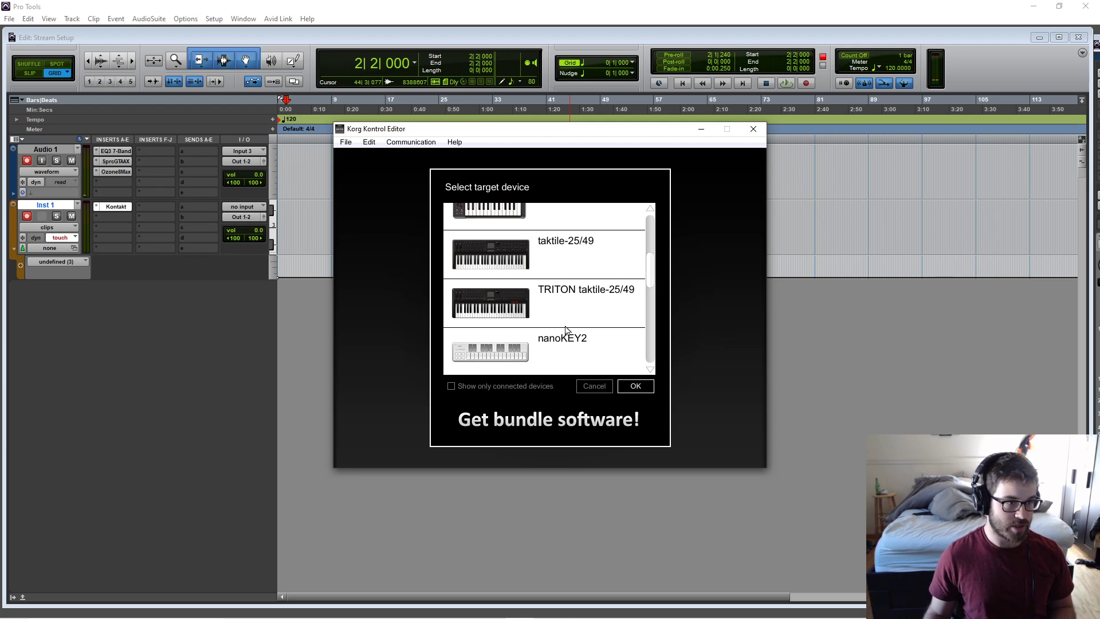
pyautogui.scroll(-3, 569, 348)
pyautogui.click(607, 274)
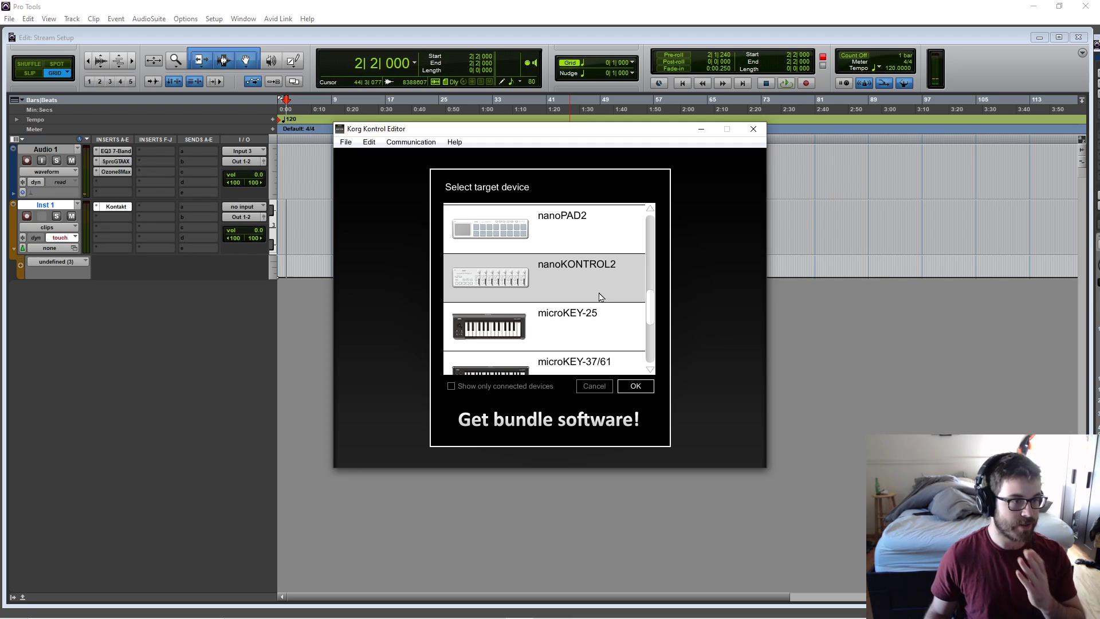
pyautogui.click(636, 386)
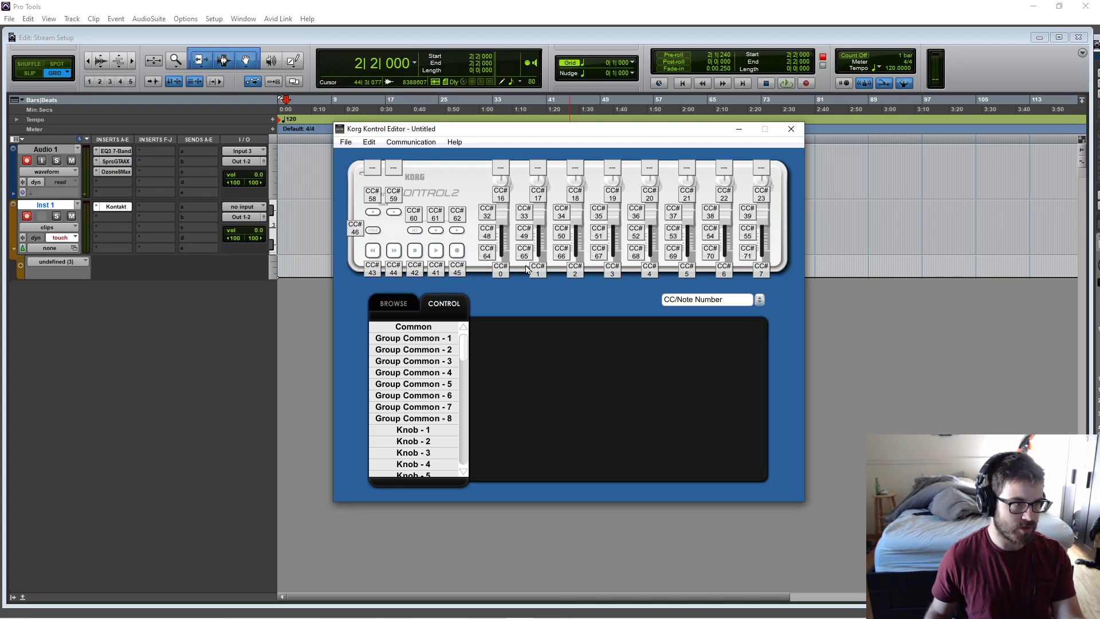
# - Try to write the editor's current control settings to the nanoKONTROL2
pyautogui.click(410, 141)
pyautogui.click(412, 167)
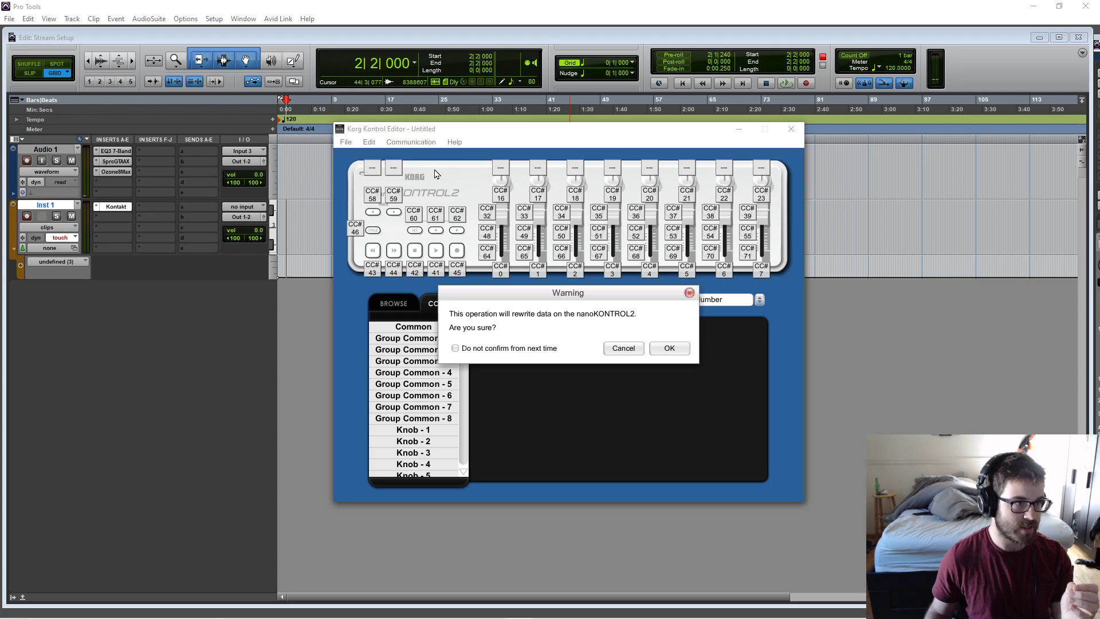
pyautogui.click(669, 349)
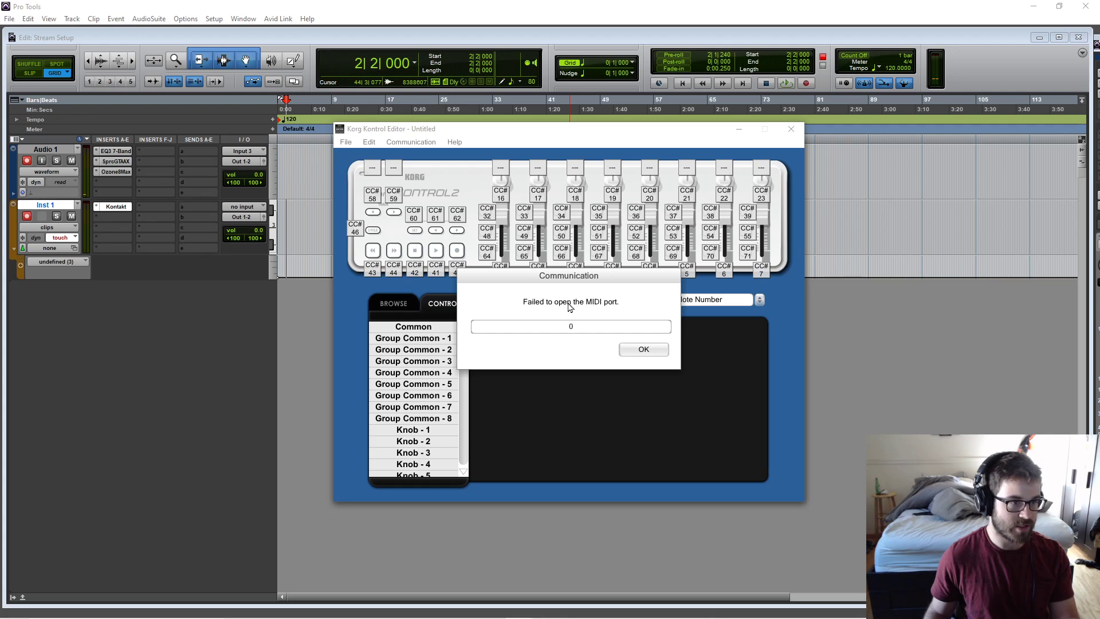
pyautogui.click(644, 349)
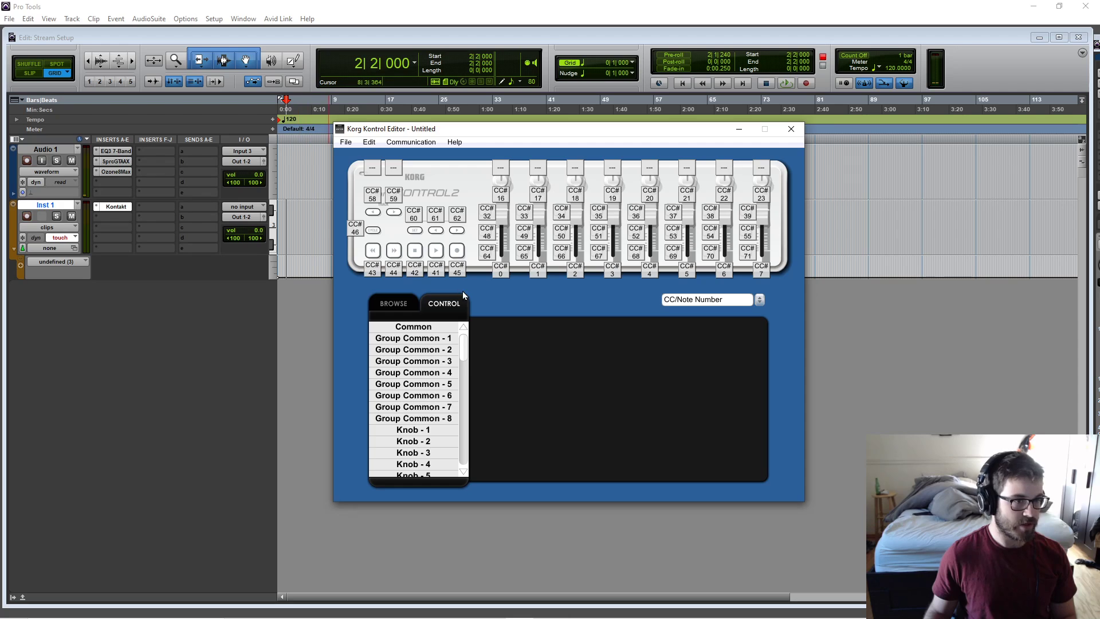
# - Return to Pro Tools, open Kontakt on Inst 1 and bring up the MIDI automation options of the String Ensemble's Dynamics knob
pyautogui.click(143, 353)
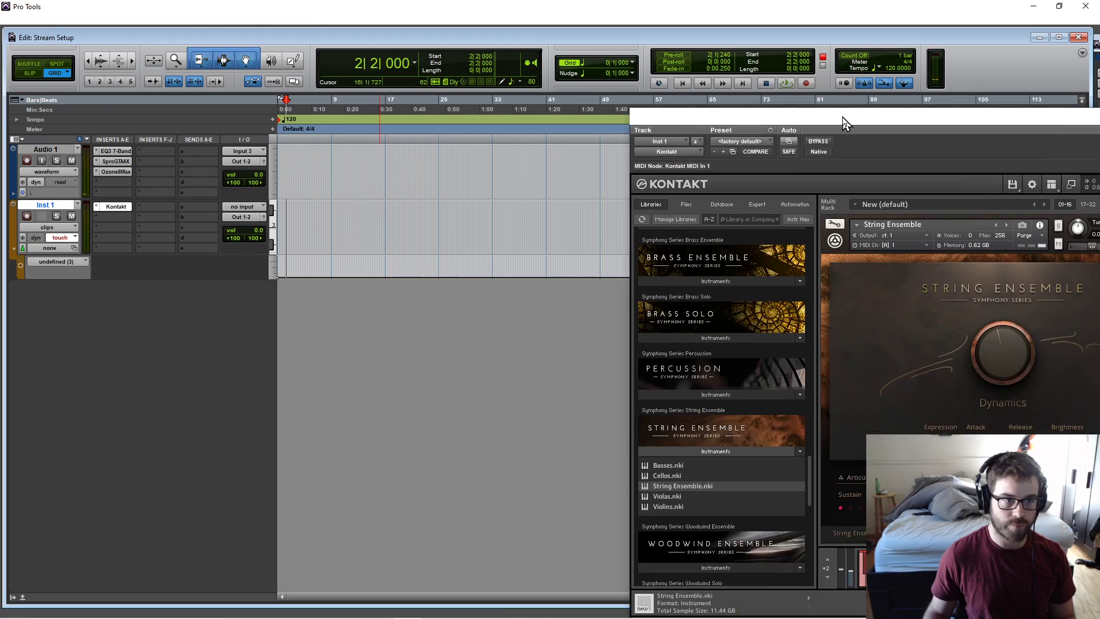
pyautogui.moveTo(843, 124); pyautogui.dragTo(665, 78)
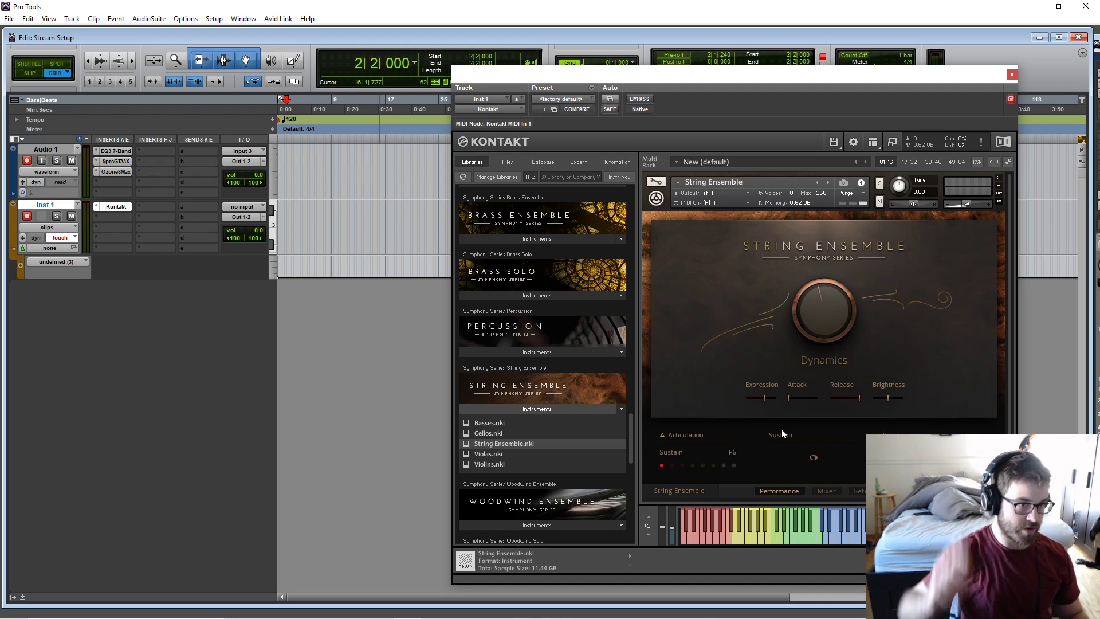
pyautogui.rightClick(831, 317)
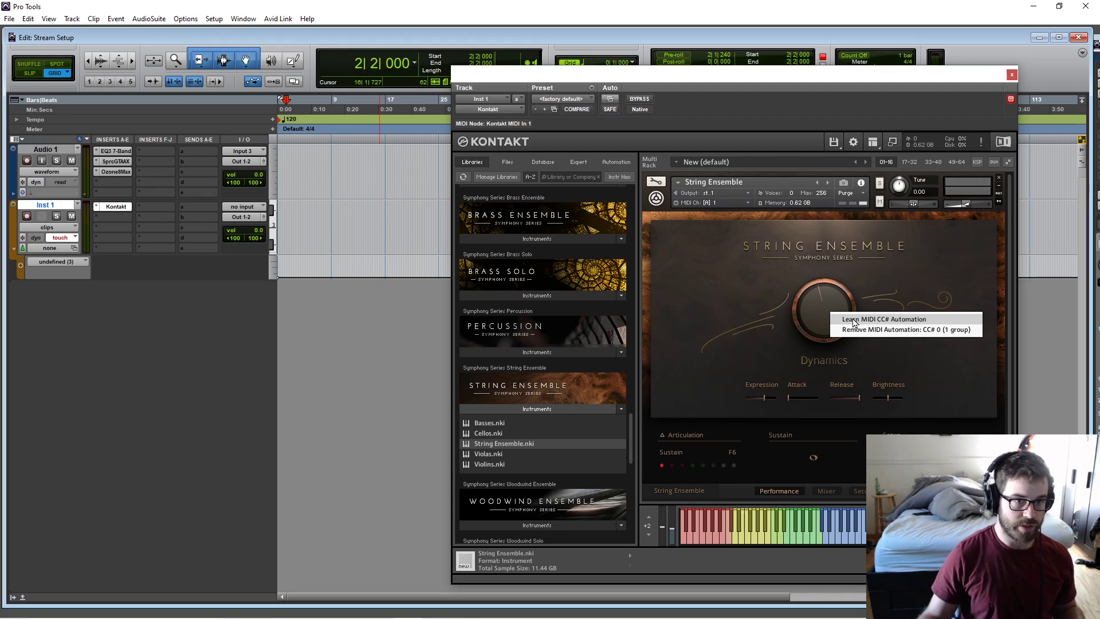
# - Check the slider CC numbers in the Korg Kontrol Editor, and the MIDI controllers offered for Inst 1's automation lane in Pro Tools
pyautogui.moveTo(573, 618)
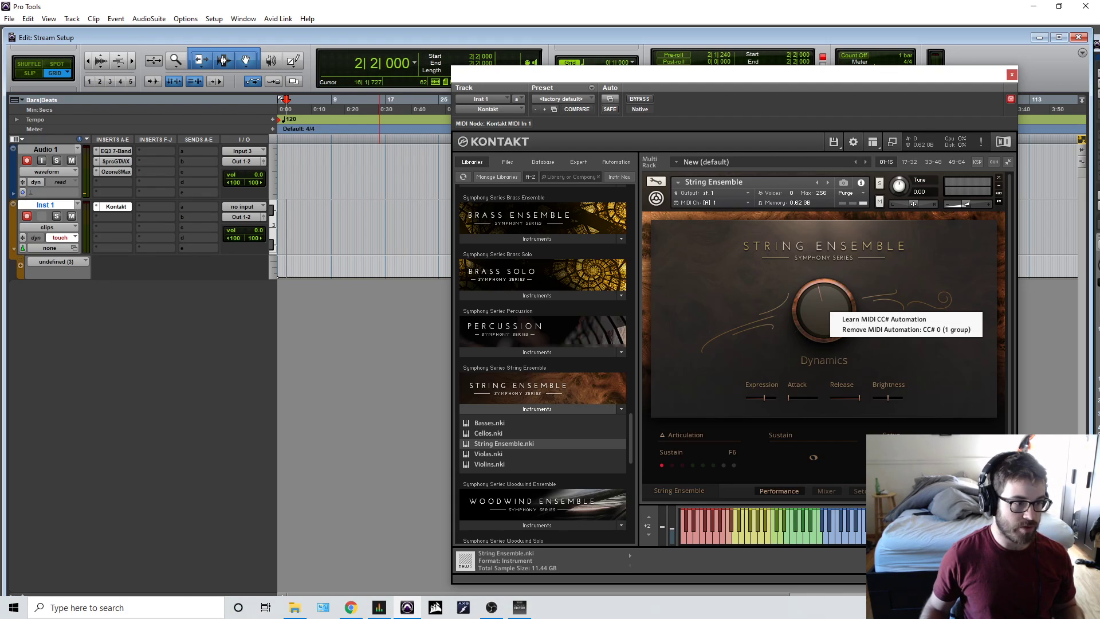
pyautogui.click(522, 610)
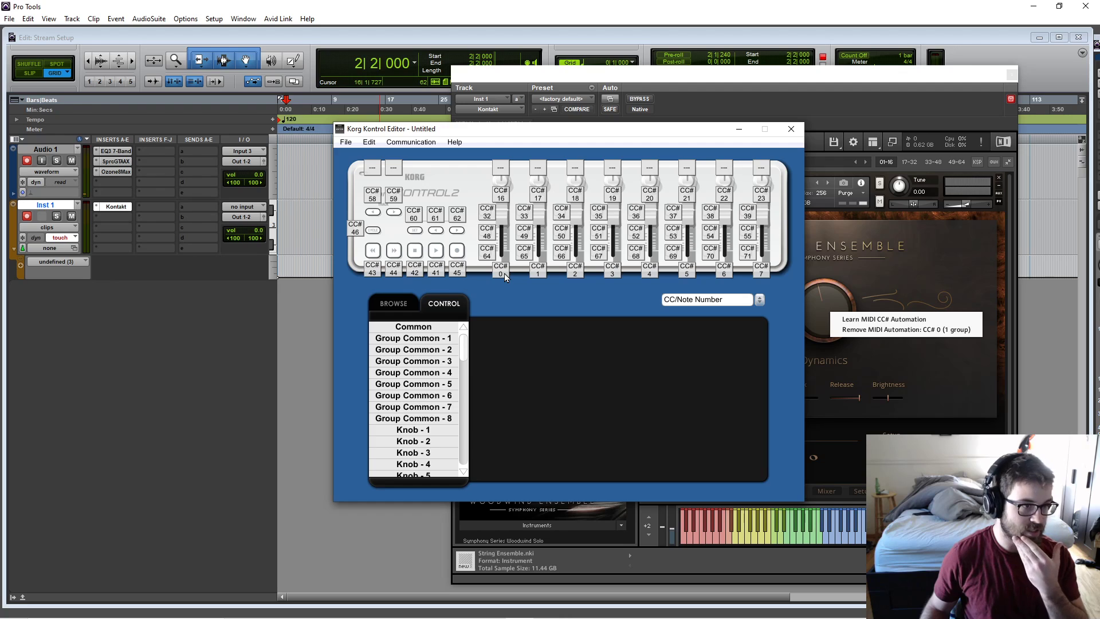
pyautogui.click(121, 322)
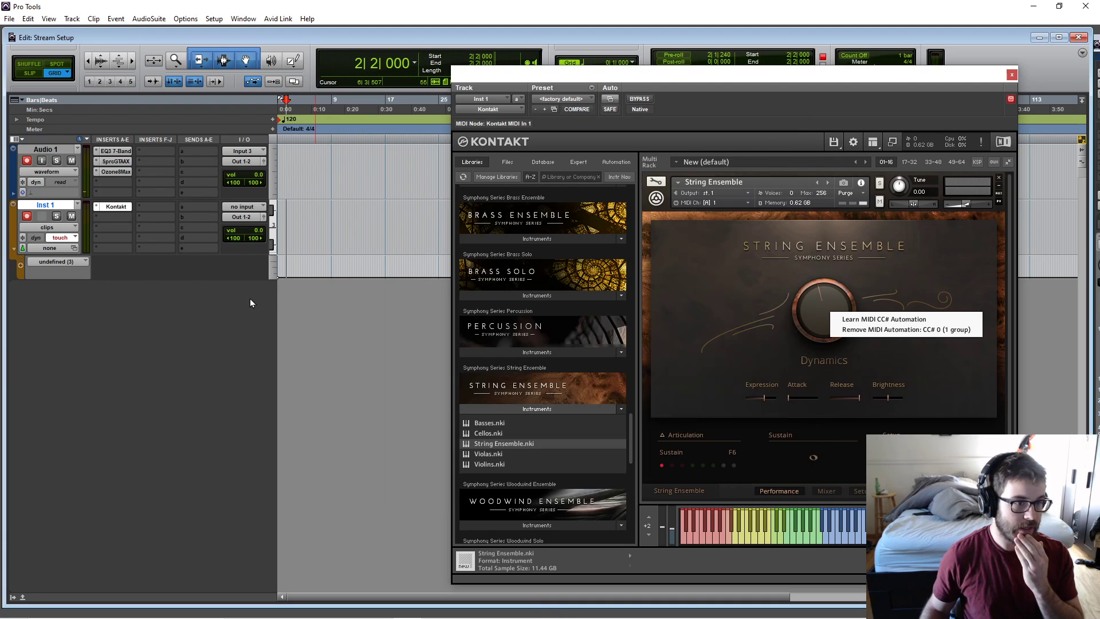
pyautogui.click(68, 262)
pyautogui.moveTo(102, 355)
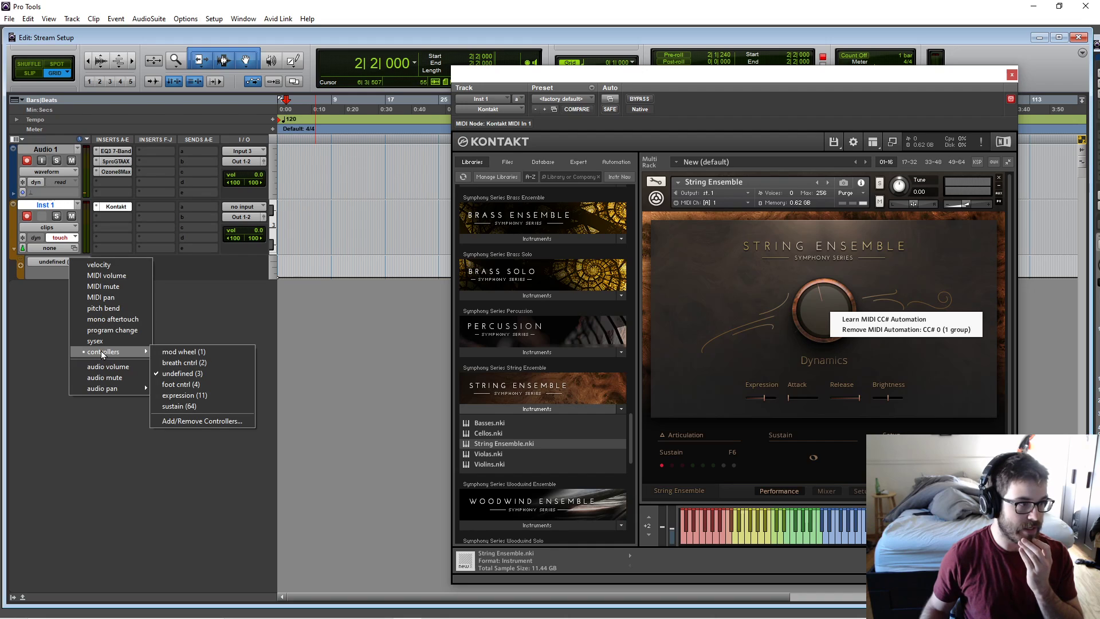
pyautogui.click(213, 316)
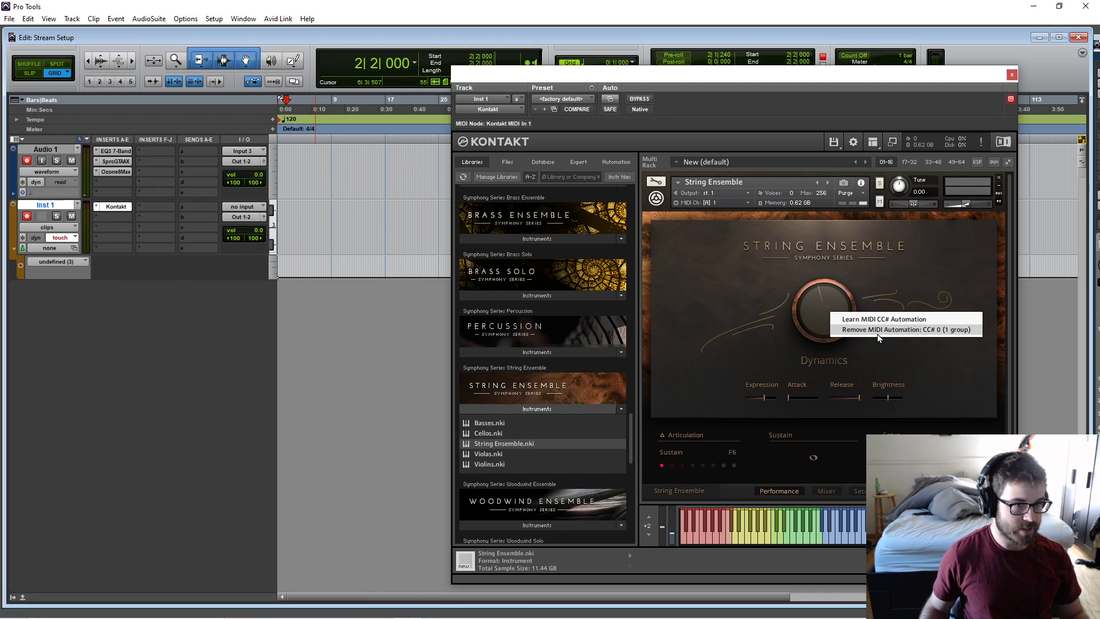
# - Assign a MIDI CC to the String Ensemble's Dynamics knob with Learn MIDI CC# Automation
pyautogui.click(837, 319)
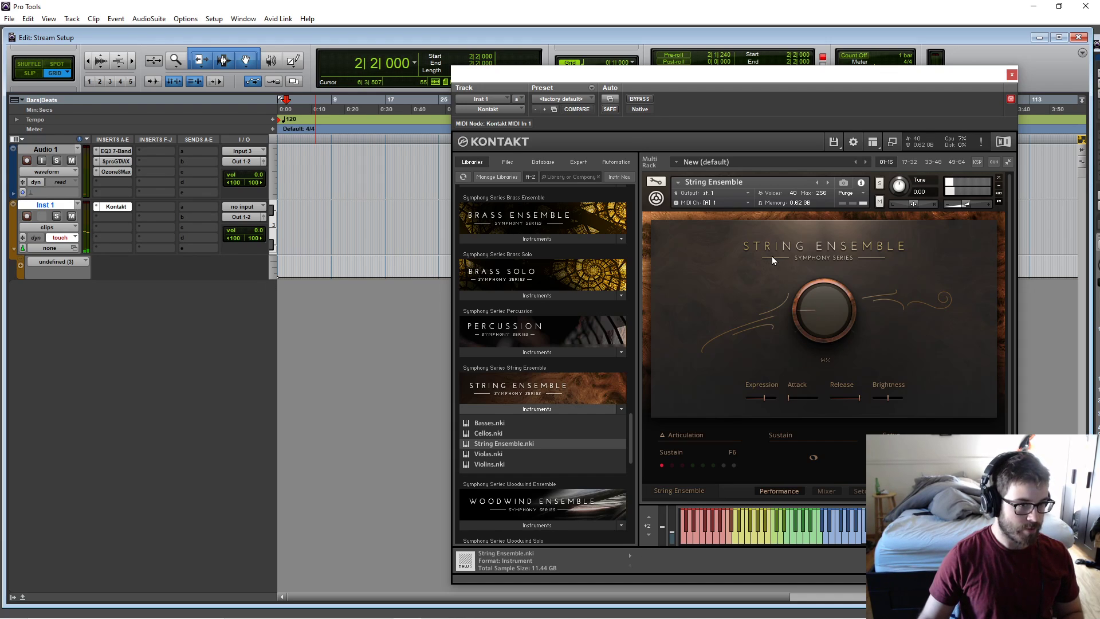
# - Remove undefined (3) from Inst 1's automated MIDI controllers, add it back and confirm the list
pyautogui.click(68, 263)
pyautogui.moveTo(101, 351)
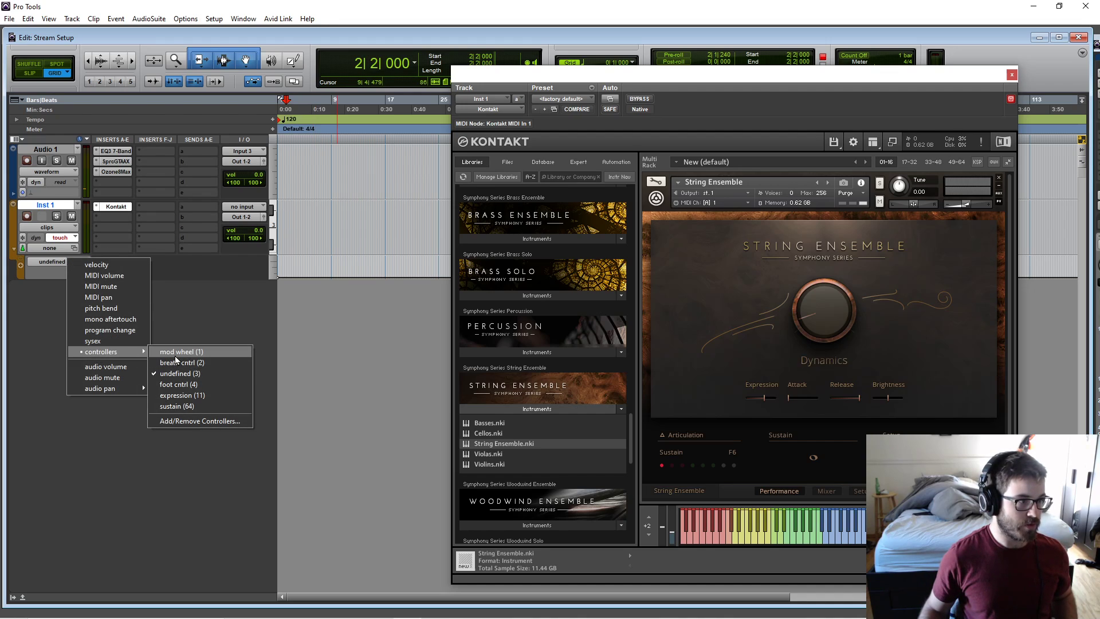
pyautogui.click(194, 421)
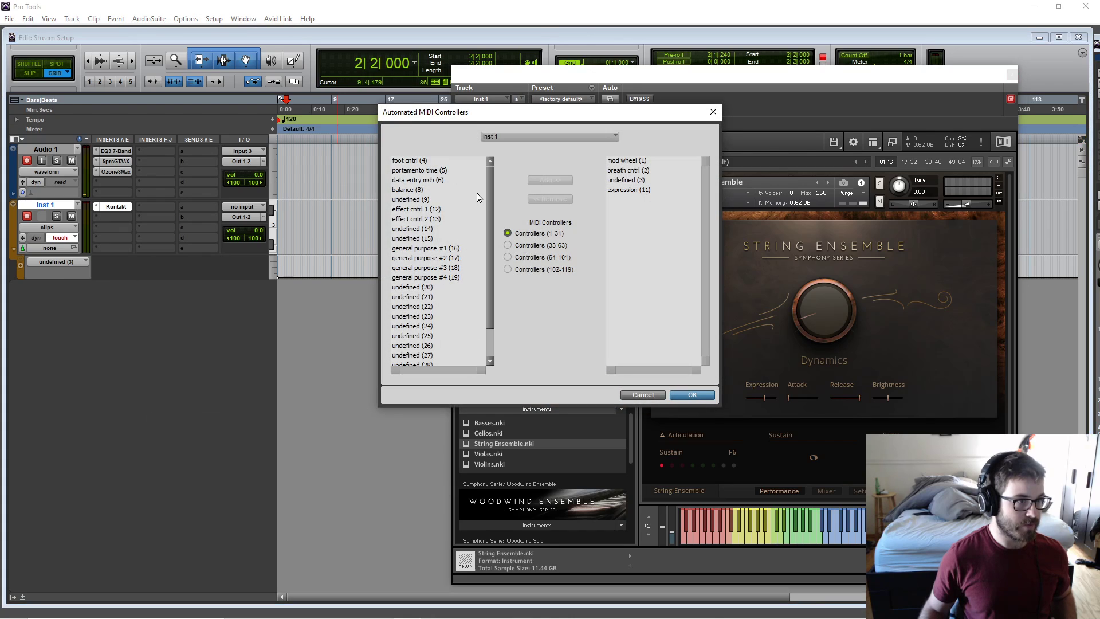
pyautogui.moveTo(491, 176)
pyautogui.mouseDown()
pyautogui.moveTo(495, 335)
pyautogui.moveTo(492, 161)
pyautogui.mouseUp()
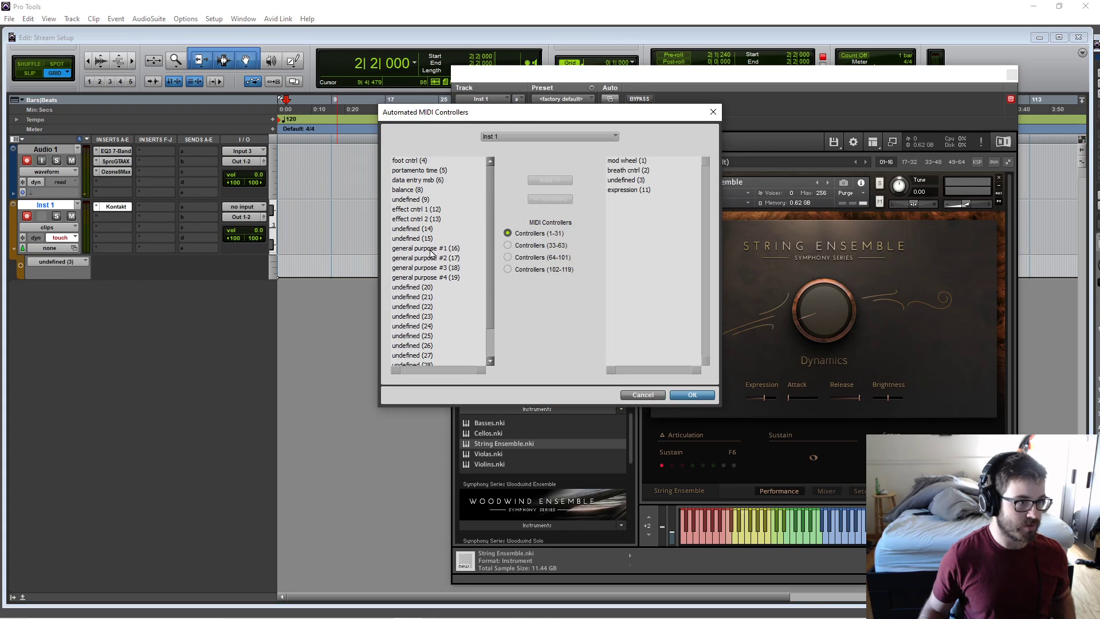
pyautogui.click(433, 163)
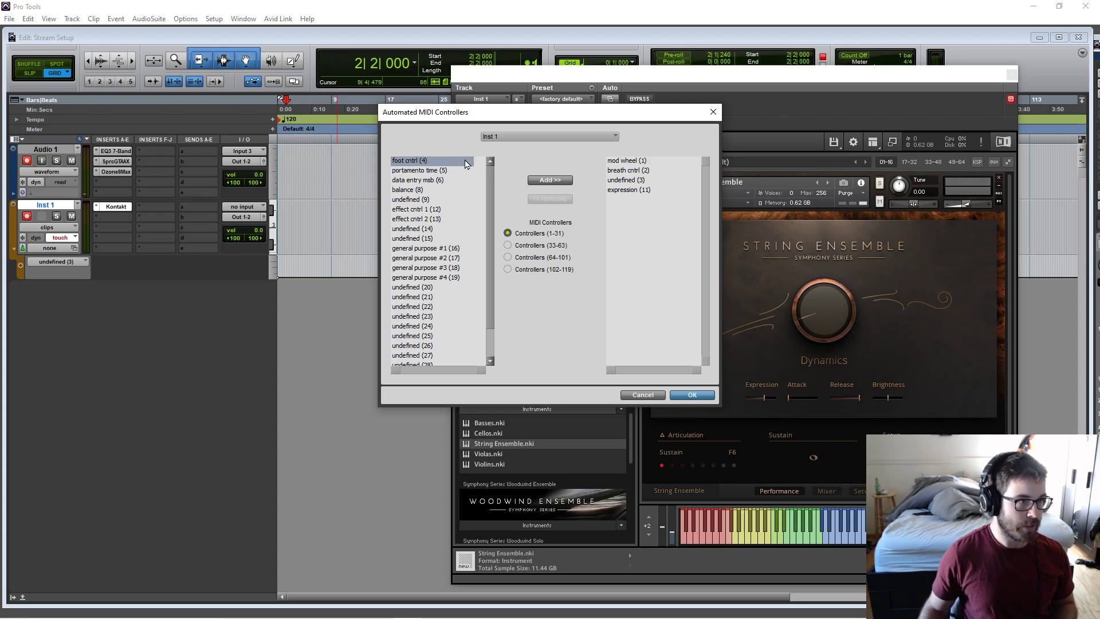
pyautogui.click(623, 182)
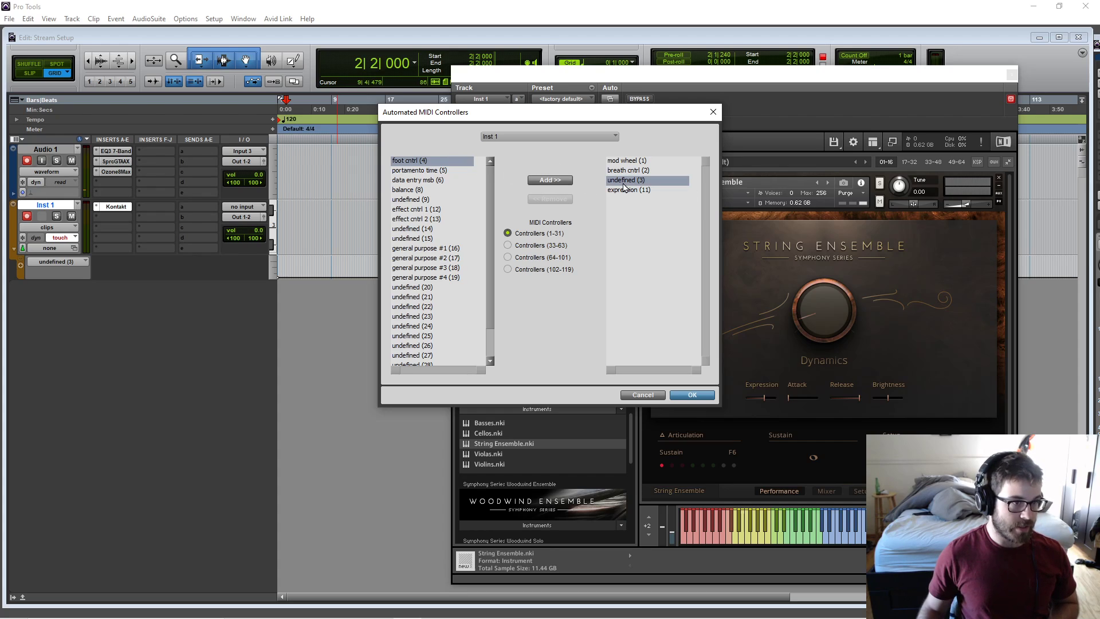
pyautogui.click(550, 198)
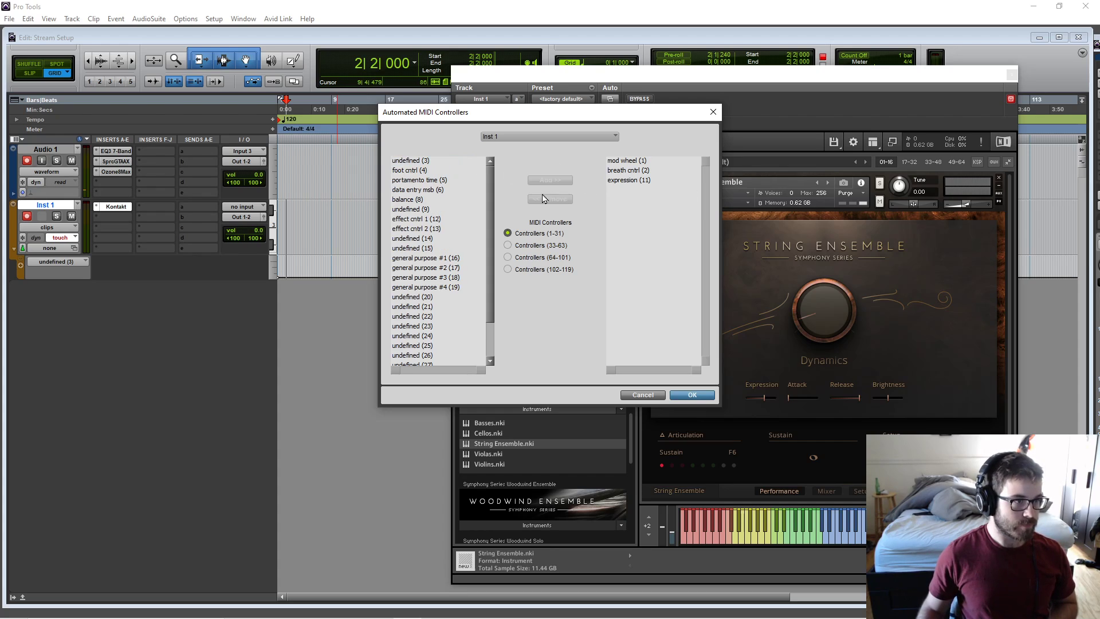
pyautogui.click(419, 161)
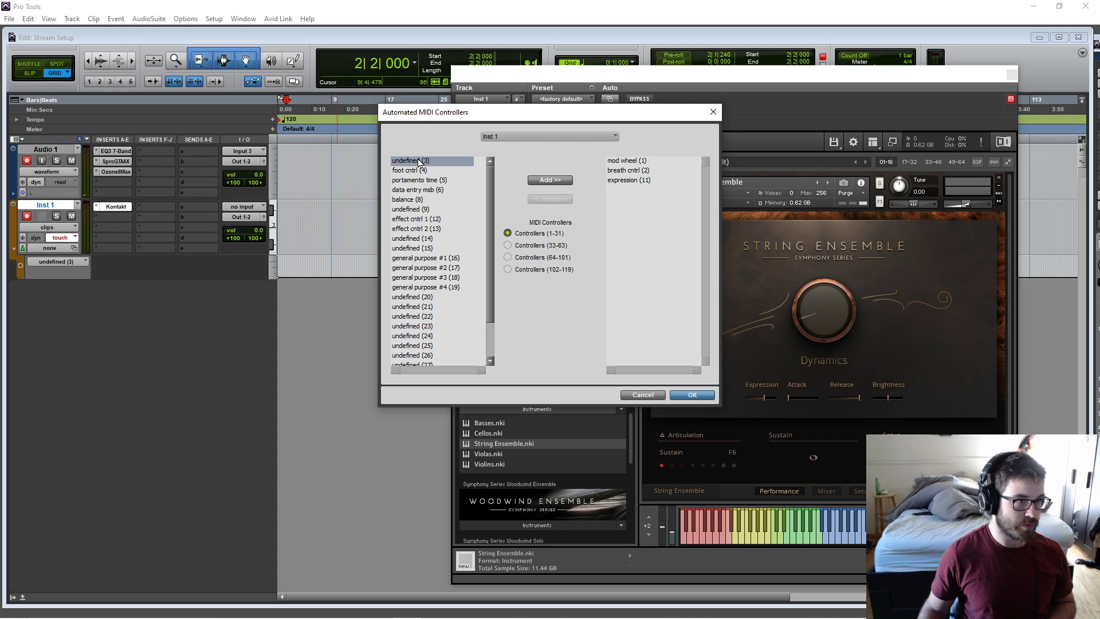
pyautogui.click(560, 181)
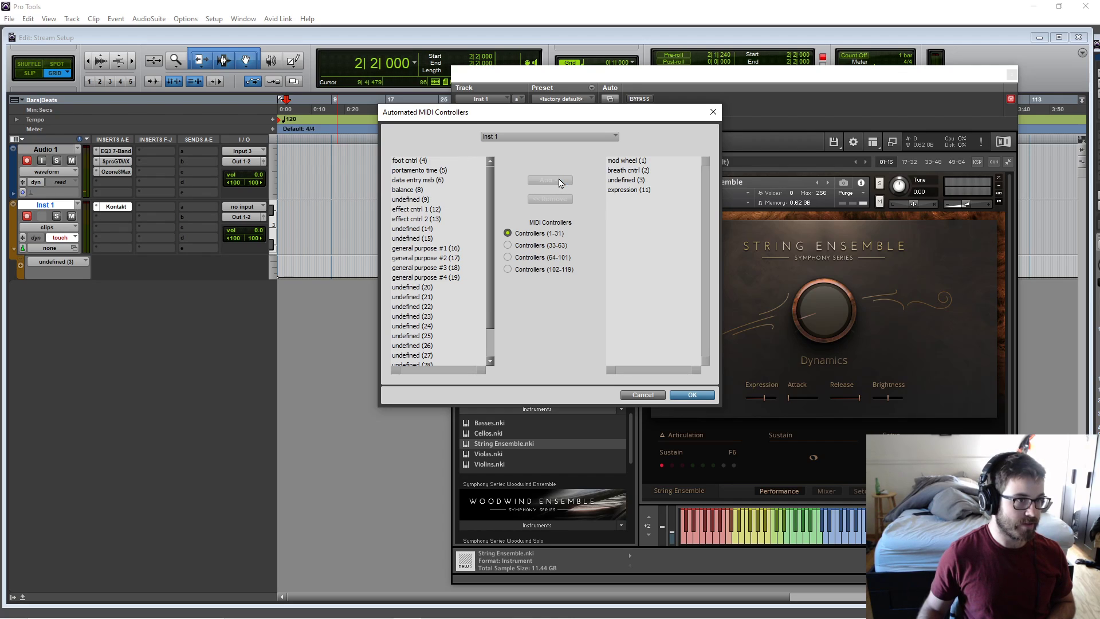
pyautogui.click(691, 395)
# - Set Inst 1's automation lane to display the undefined (3) controller
pyautogui.click(78, 261)
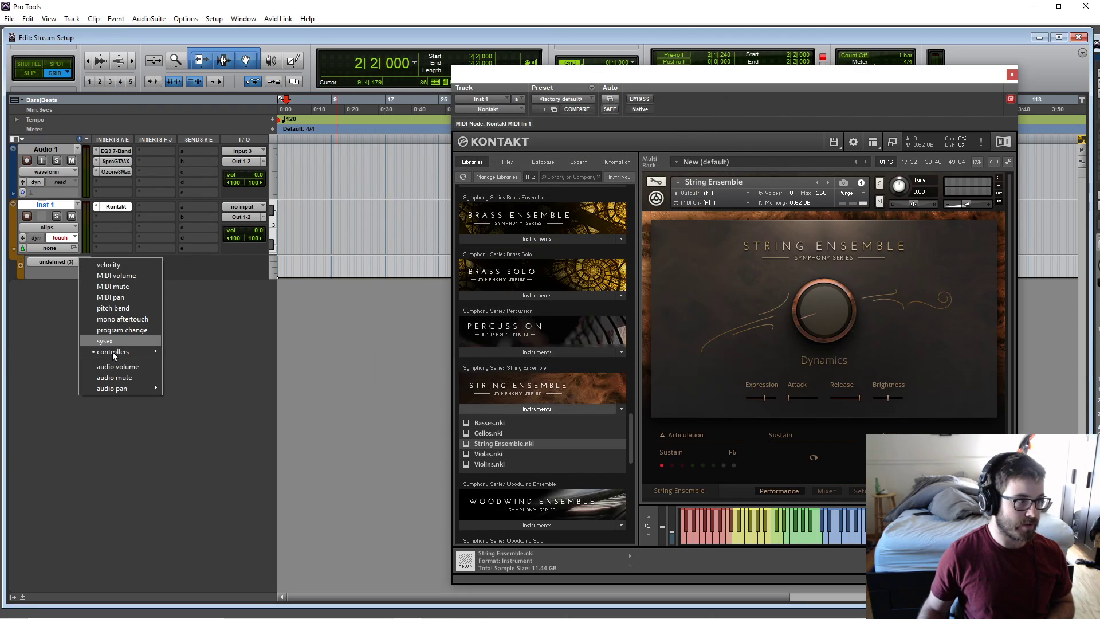
pyautogui.moveTo(116, 355)
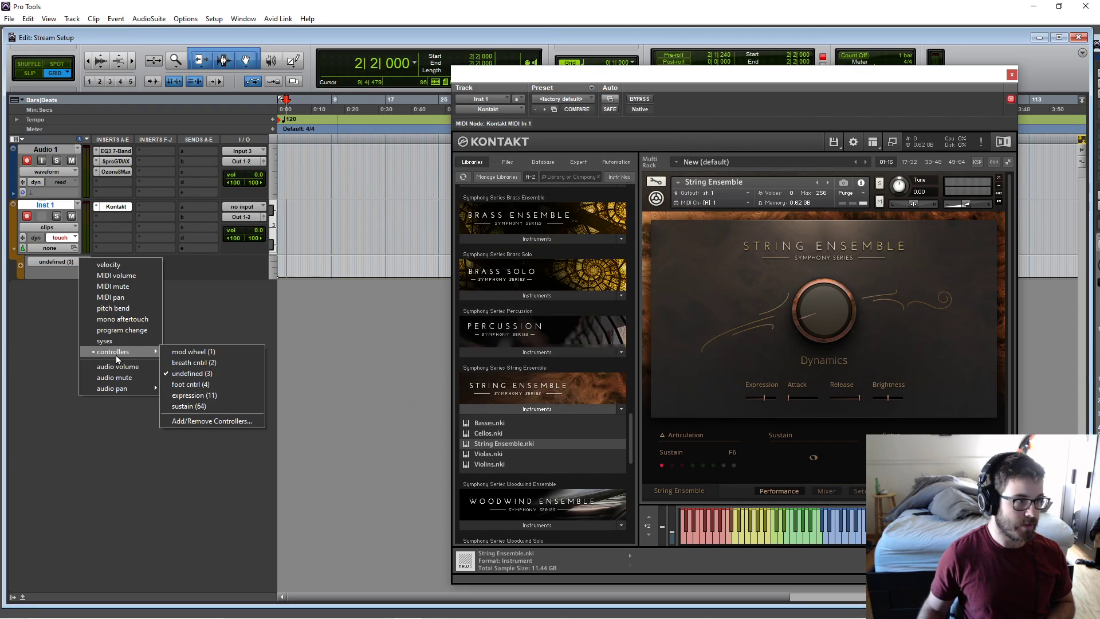
pyautogui.click(218, 373)
# - Check the CC number of Slider 4 in the Korg Kontrol Editor and return to Pro Tools
pyautogui.moveTo(444, 612)
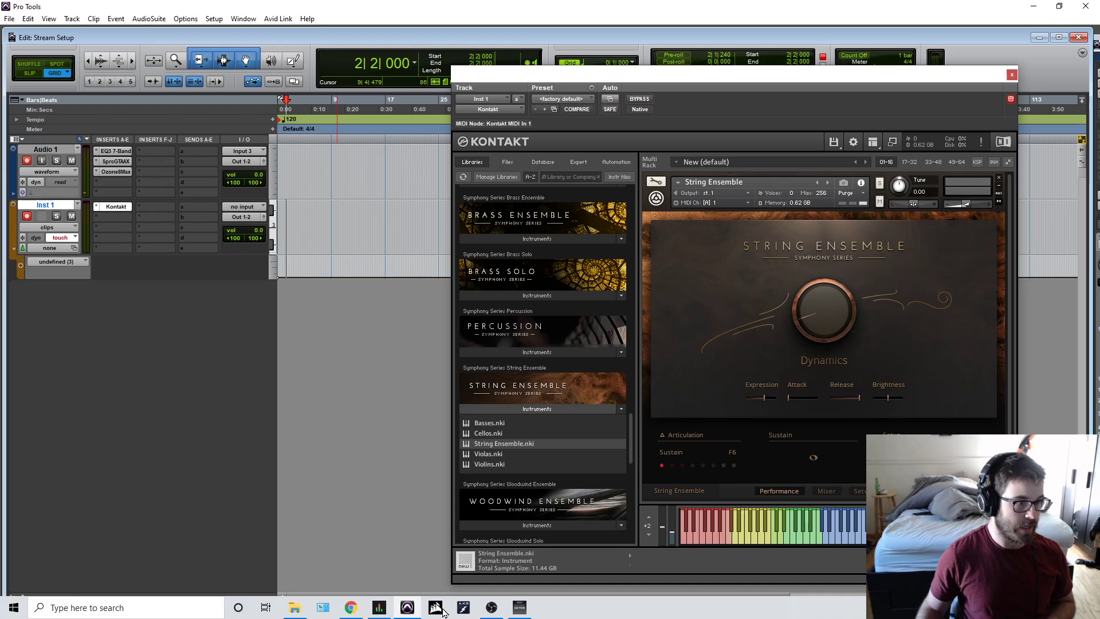
pyautogui.click(497, 611)
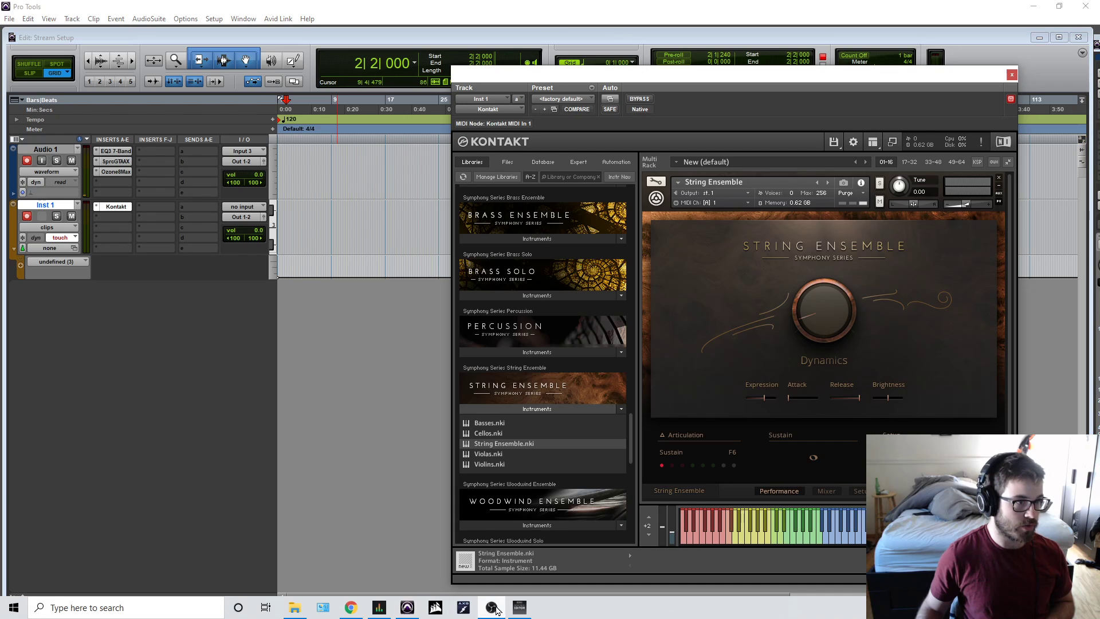
pyautogui.click(524, 610)
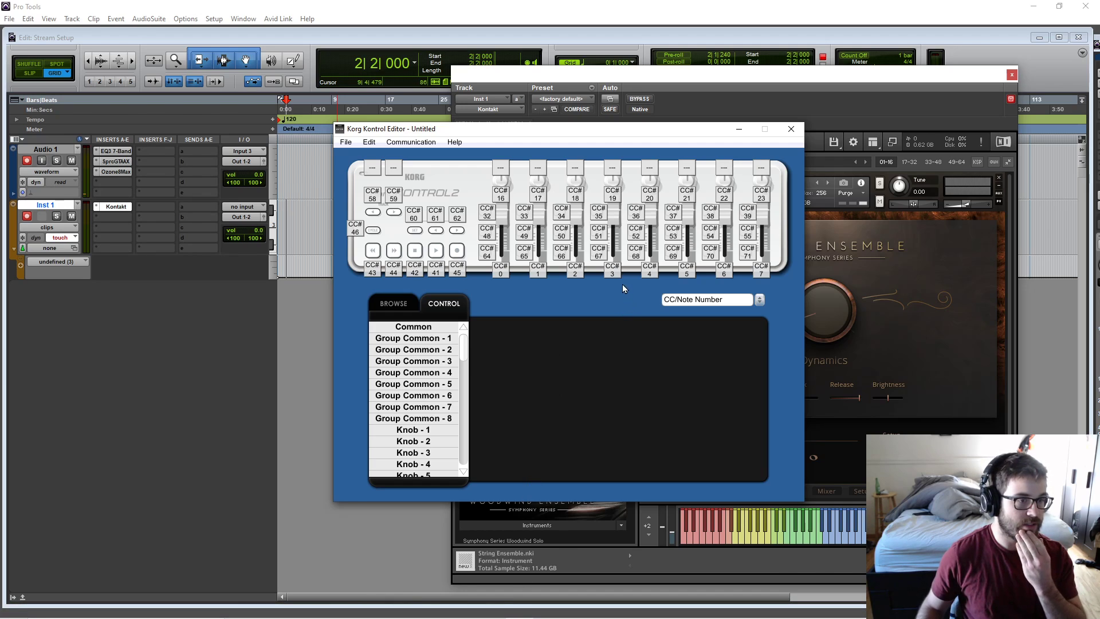
pyautogui.click(613, 269)
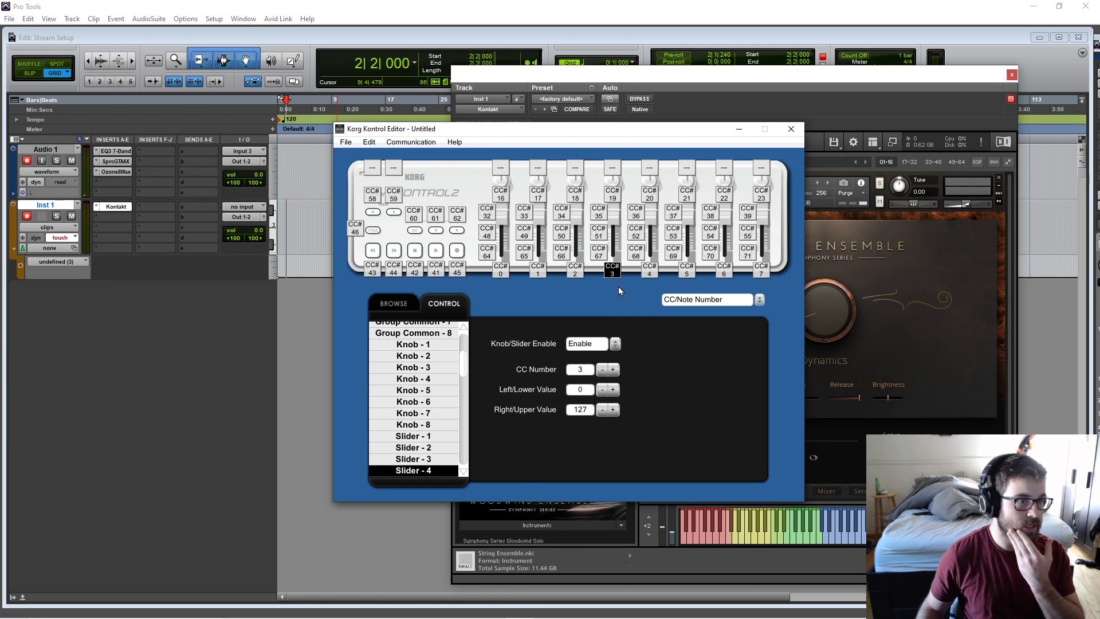
pyautogui.click(168, 342)
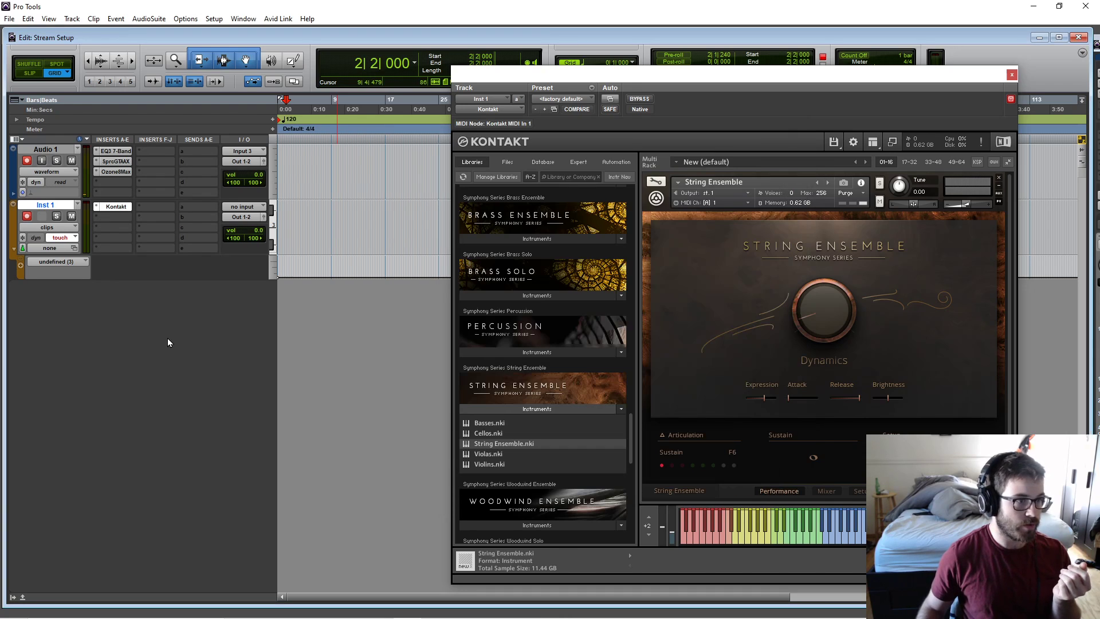
# - Learn the MIDI CC for the String Ensemble's Dynamics knob and set Inst 1's automation lane to the undefined (3) controller
pyautogui.rightClick(837, 312)
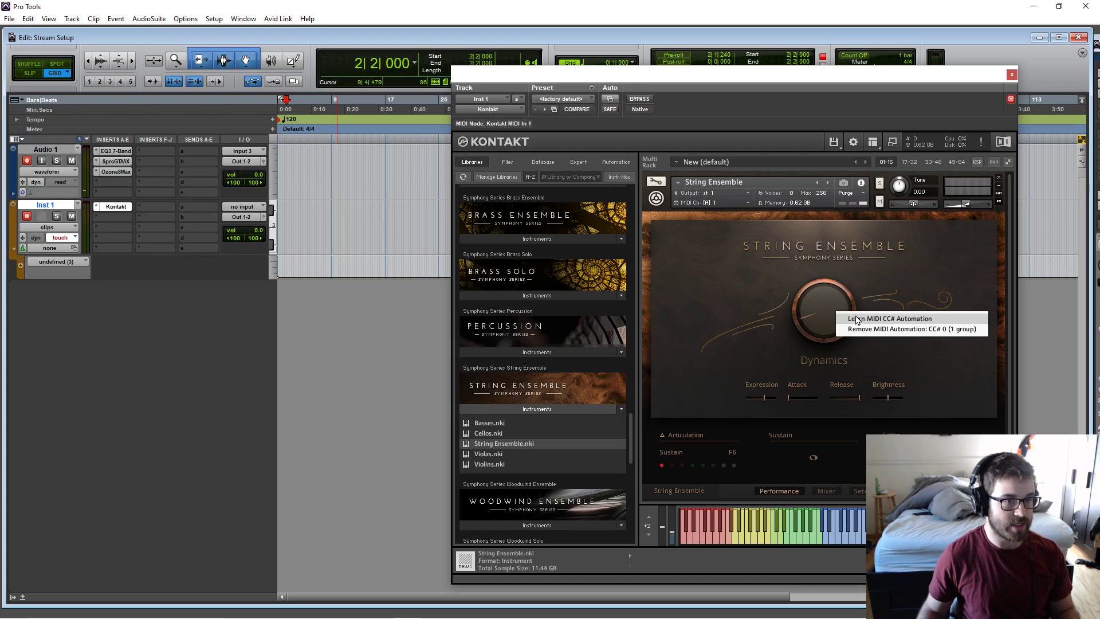
pyautogui.click(856, 320)
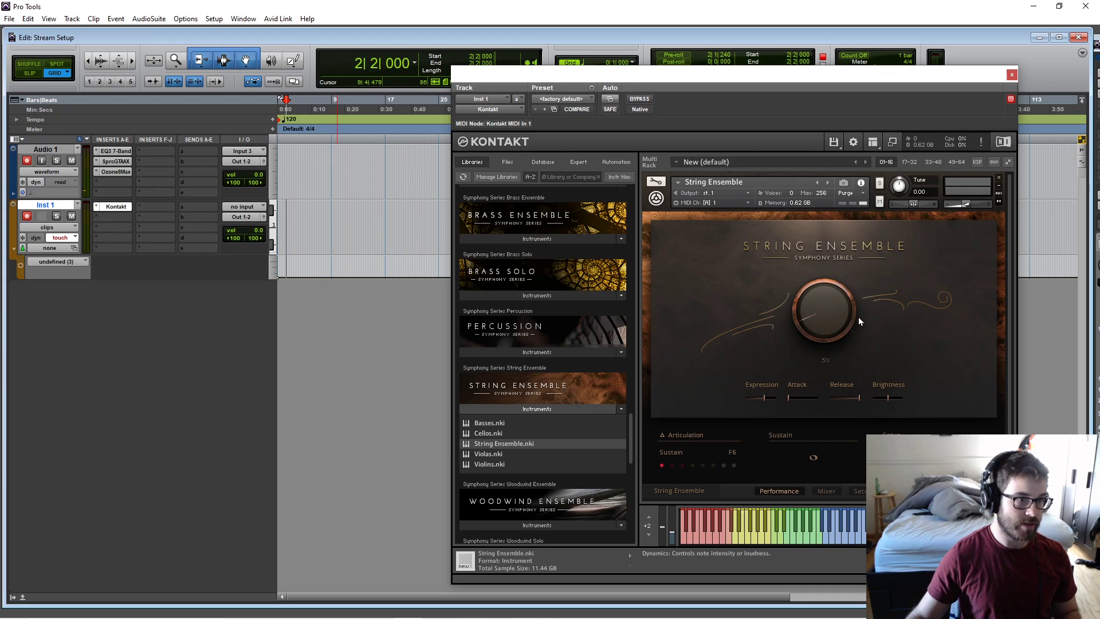
pyautogui.click(56, 264)
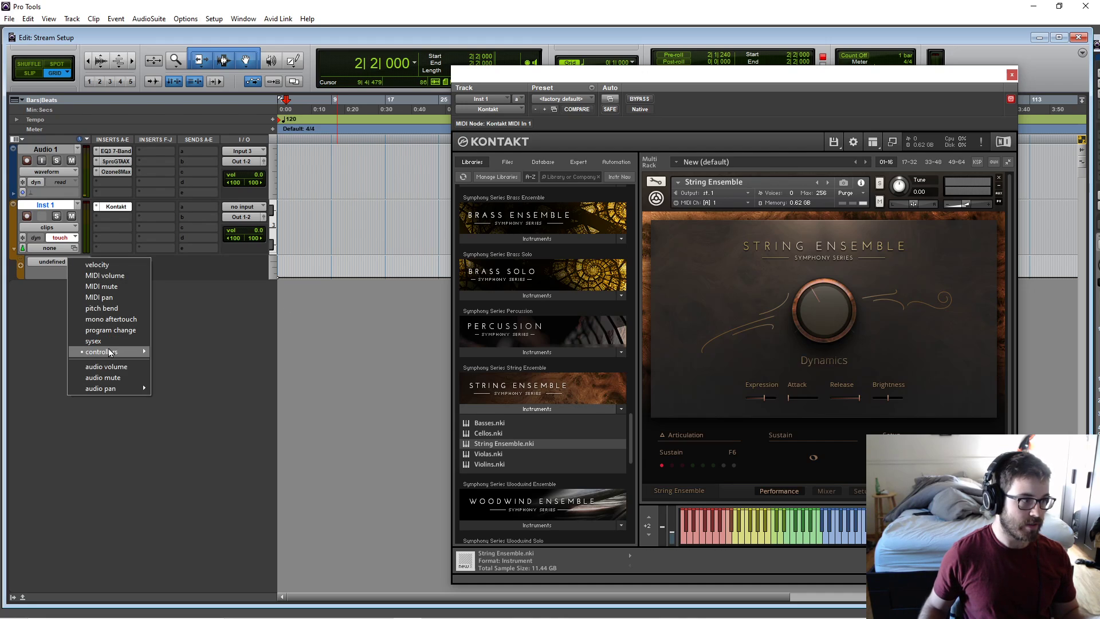
pyautogui.moveTo(109, 351)
pyautogui.click(204, 372)
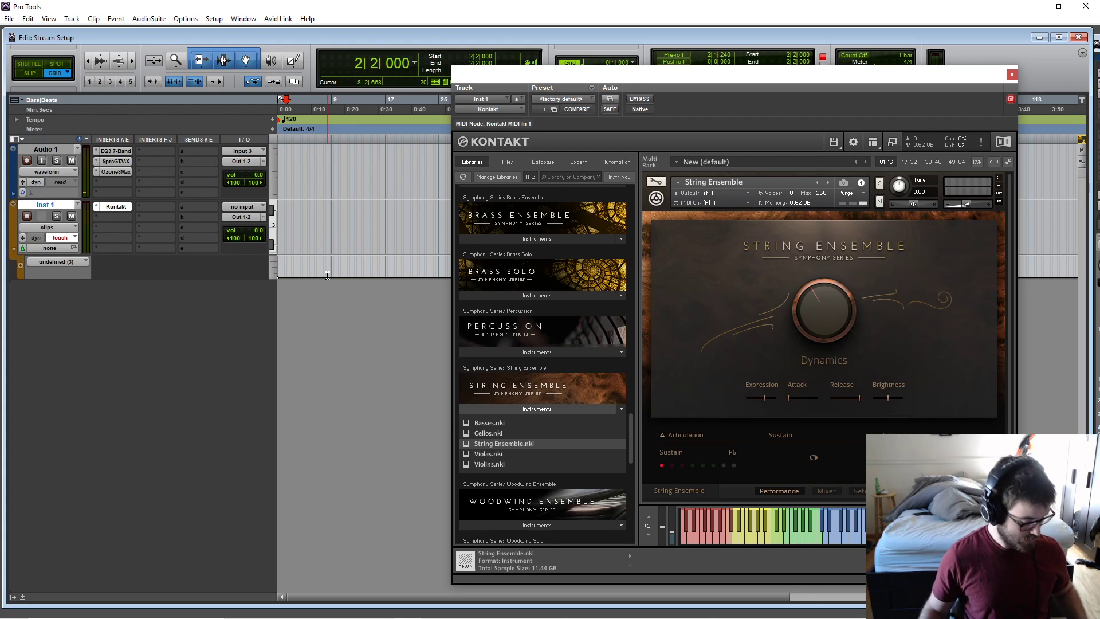
# - Record a sustained string part on Inst 1 from bar 2 while moving the slider to write Dynamics automation
pyautogui.hotkey('ctrl', 'space')
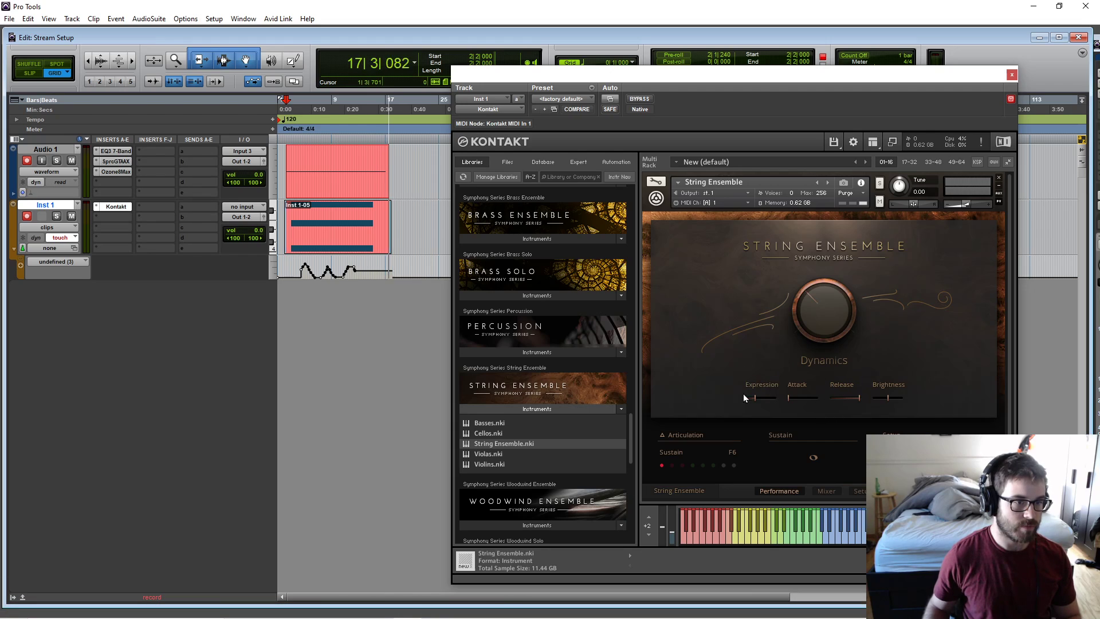
pyautogui.press('space')
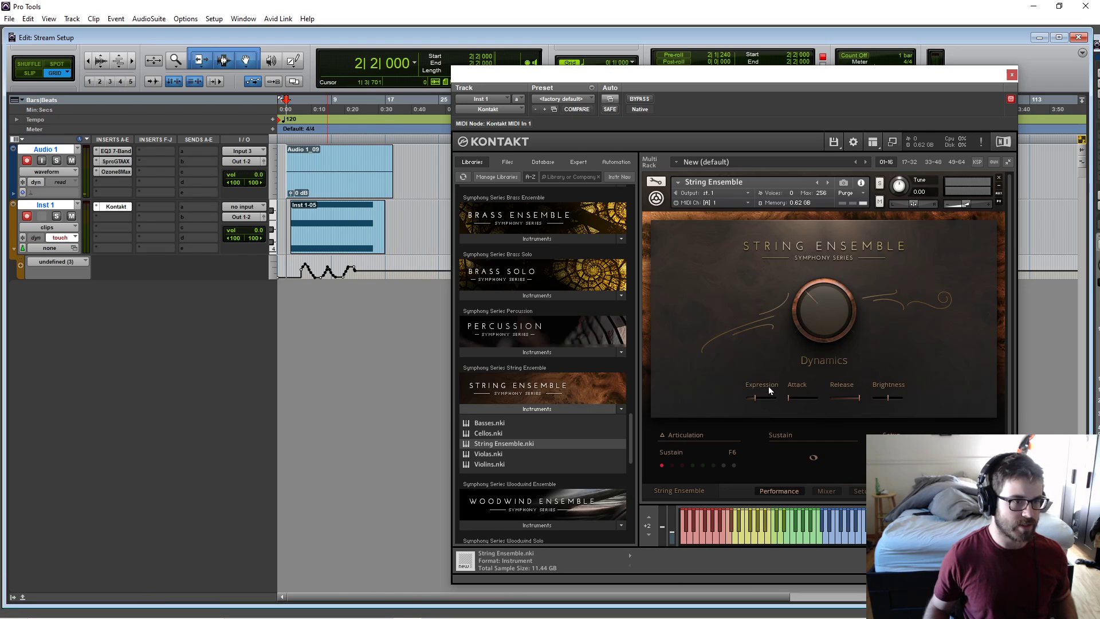
pyautogui.press('space')
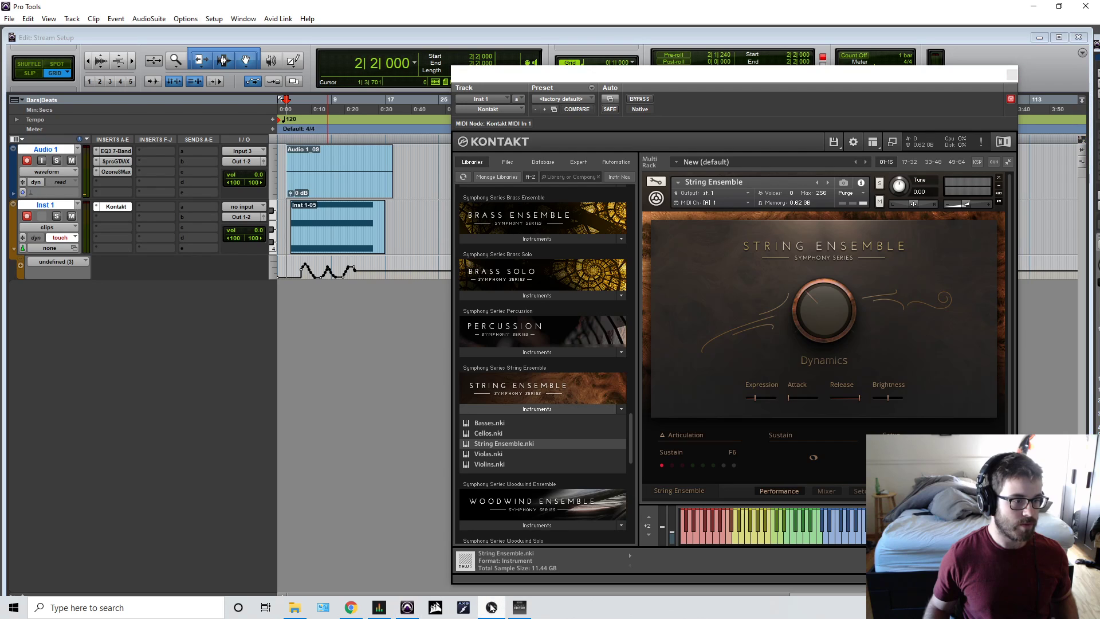
# - Switch to the Korg Kontrol Editor, place it beside Kontakt to compare Slider 4's CC assignment, and return to the Pro Tools timeline
pyautogui.click(520, 607)
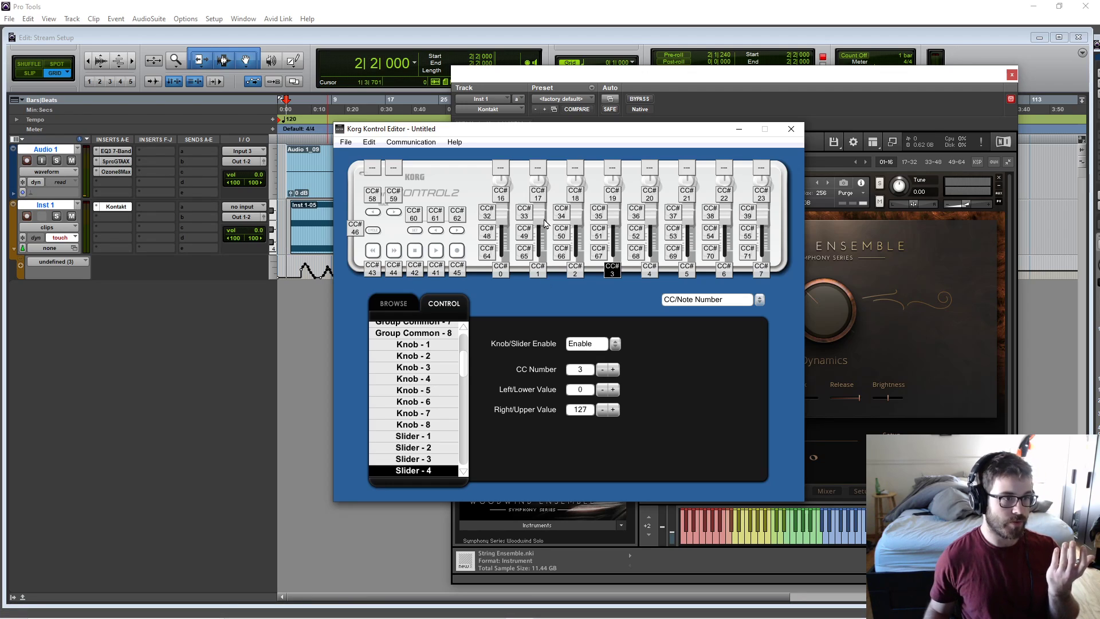
pyautogui.moveTo(612, 129); pyautogui.dragTo(255, 291)
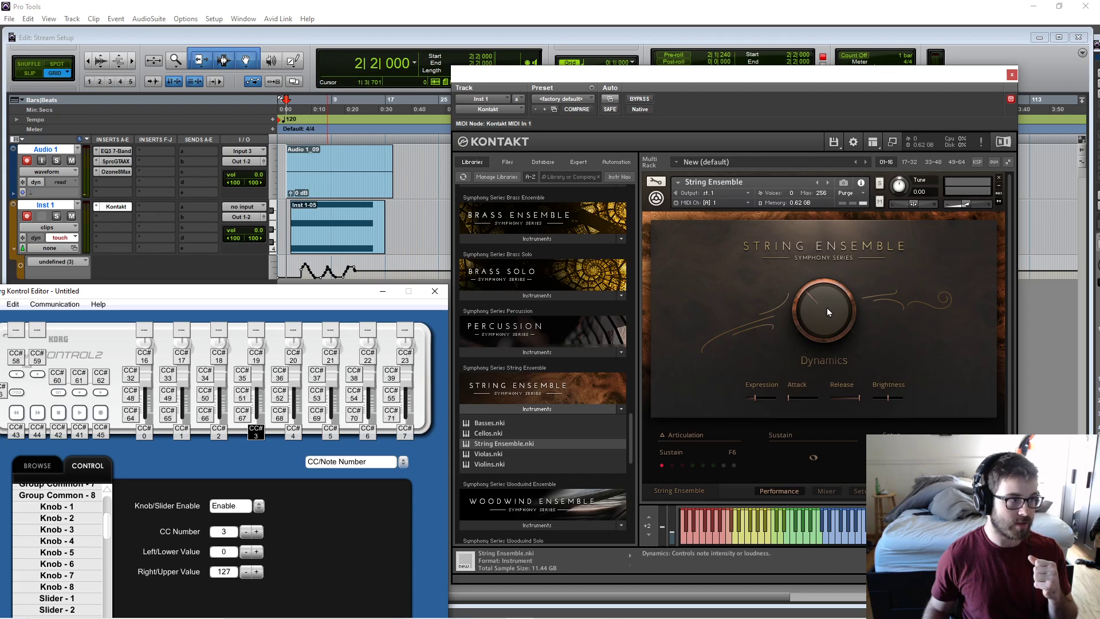
pyautogui.click(366, 266)
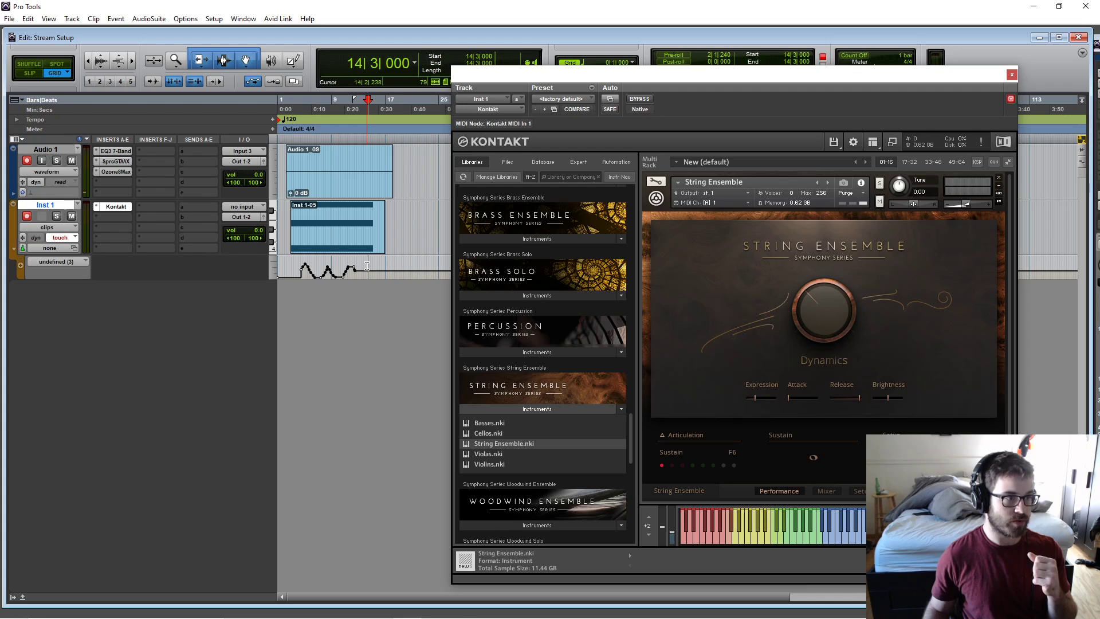